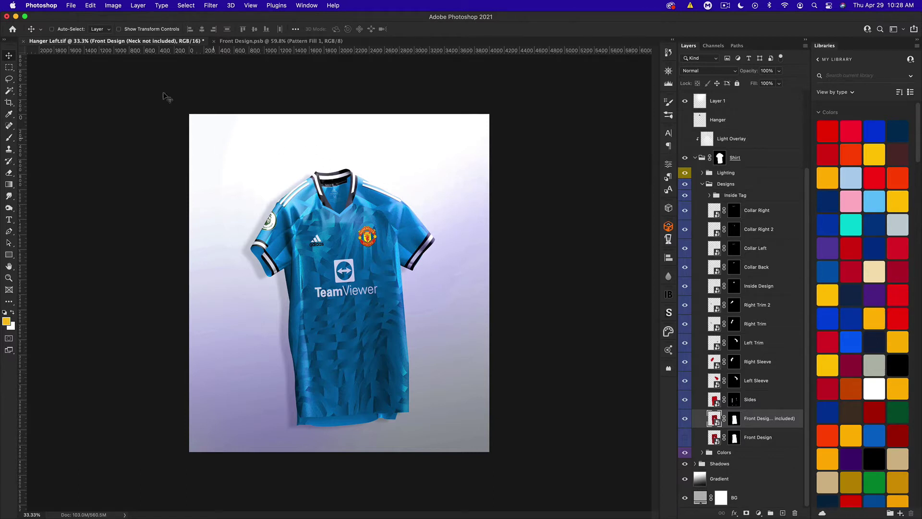
# Preview a PNG-24 Save for Web export of the jersey, then cancel it.
pyautogui.click(70, 6)
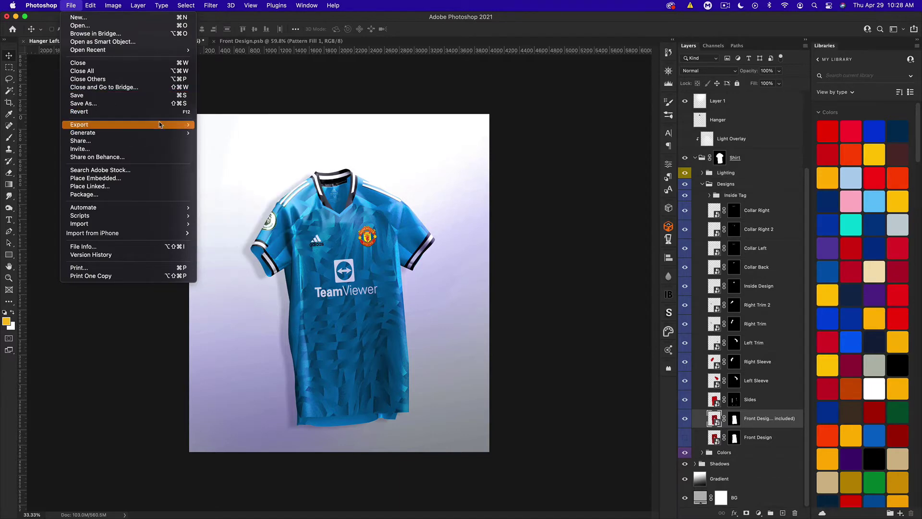
pyautogui.moveTo(120, 125)
pyautogui.click(263, 162)
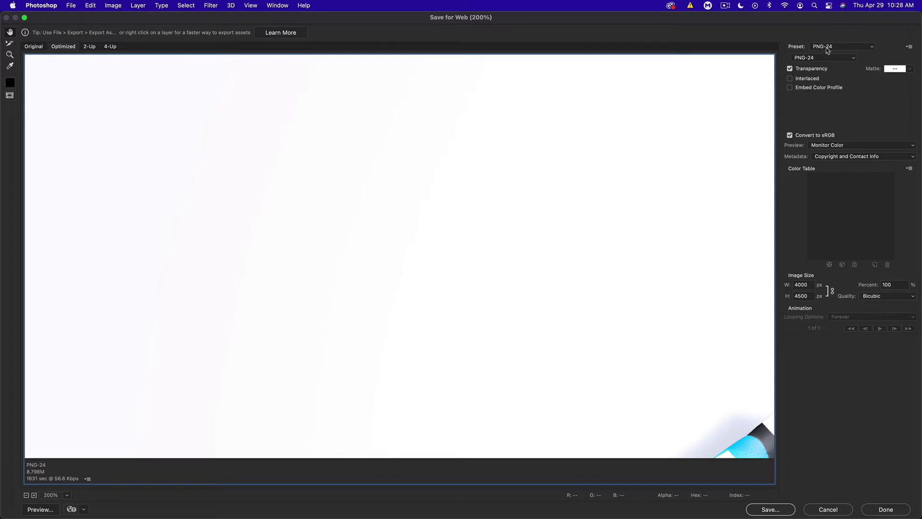
pyautogui.click(827, 48)
pyautogui.click(827, 48)
pyautogui.scroll(-5, 295, 173)
pyautogui.hscroll(2, 248, 148)
pyautogui.scroll(-1, 248, 148)
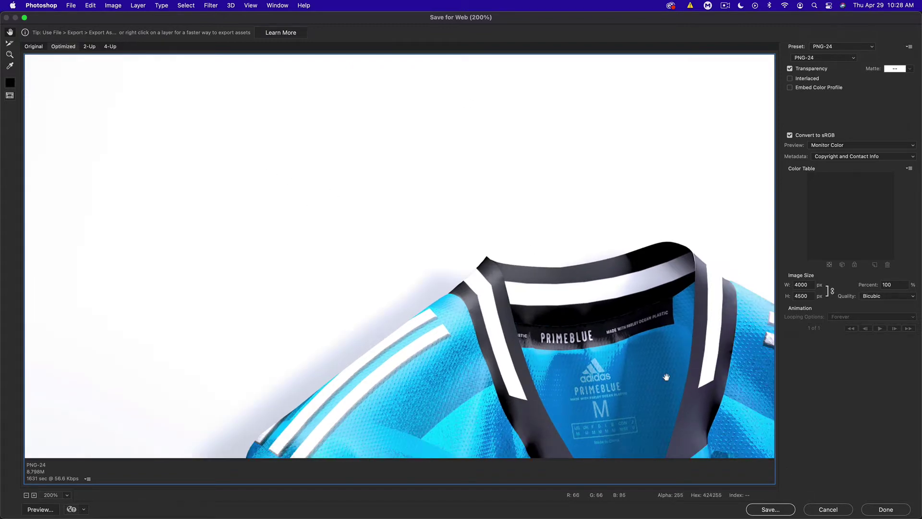
pyautogui.scroll(-5, 515, 207)
pyautogui.hscroll(3, 515, 207)
pyautogui.scroll(-1, 518, 182)
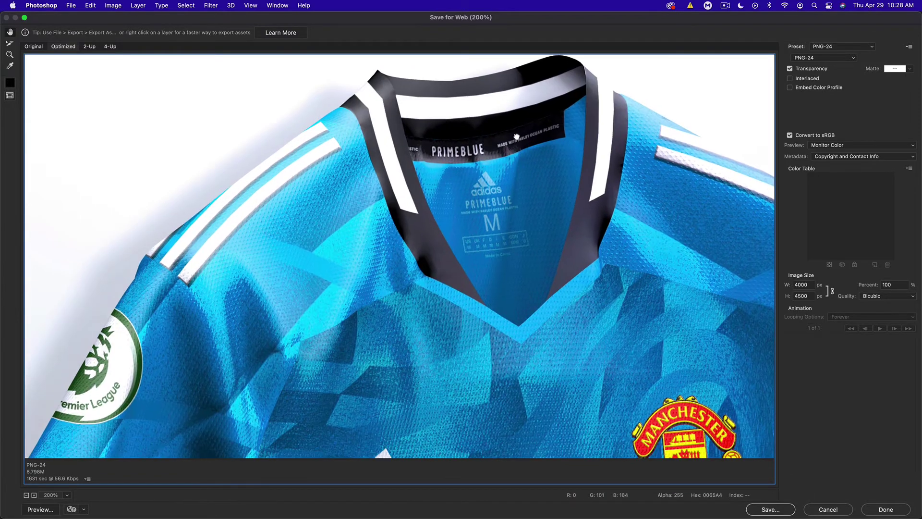
pyautogui.scroll(-2, 516, 144)
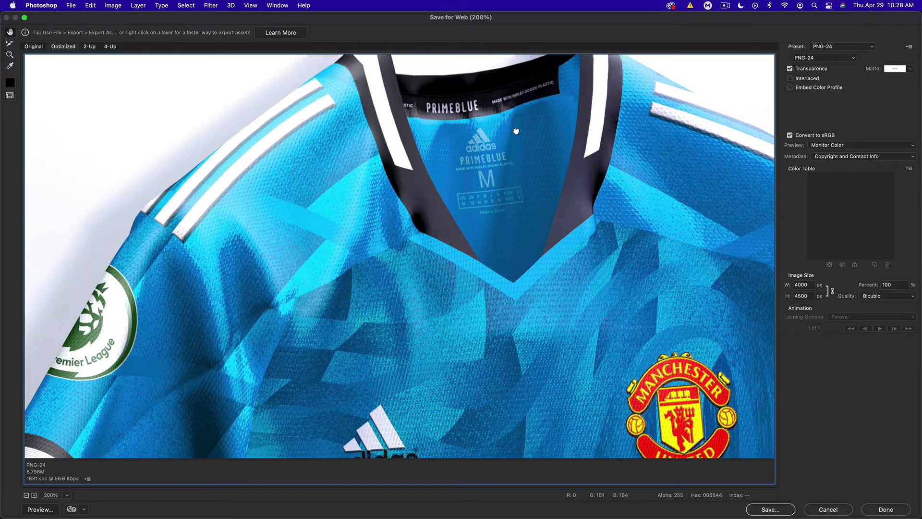
pyautogui.click(828, 509)
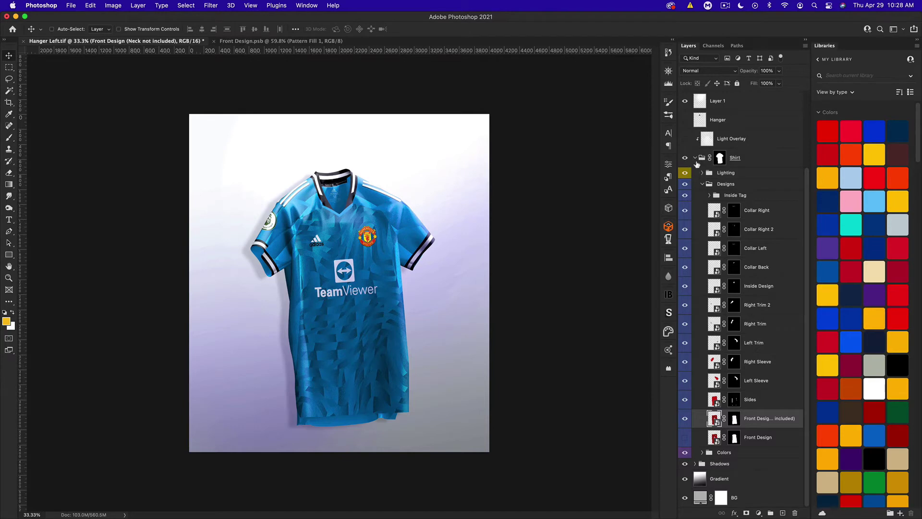
# Move the orange Layer 2 overlay into the Shirt group, above Lighting.
pyautogui.click(695, 158)
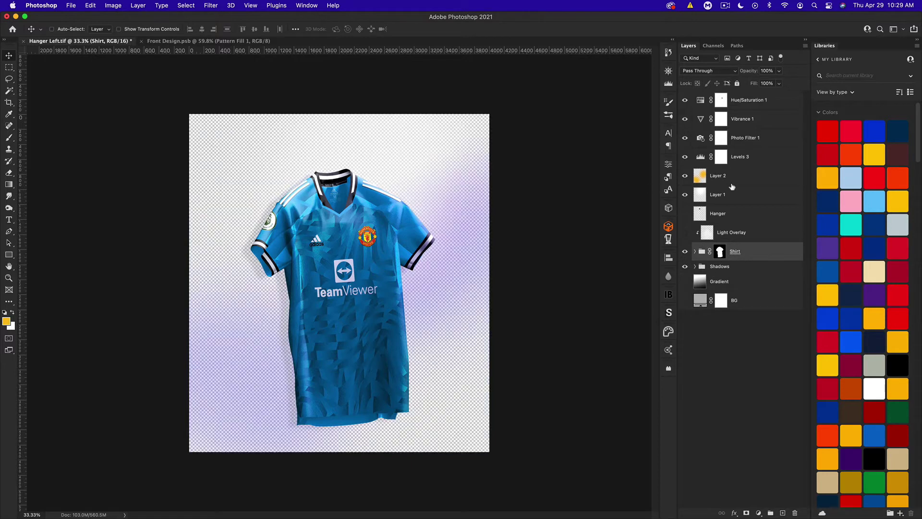
pyautogui.click(716, 182)
pyautogui.click(695, 251)
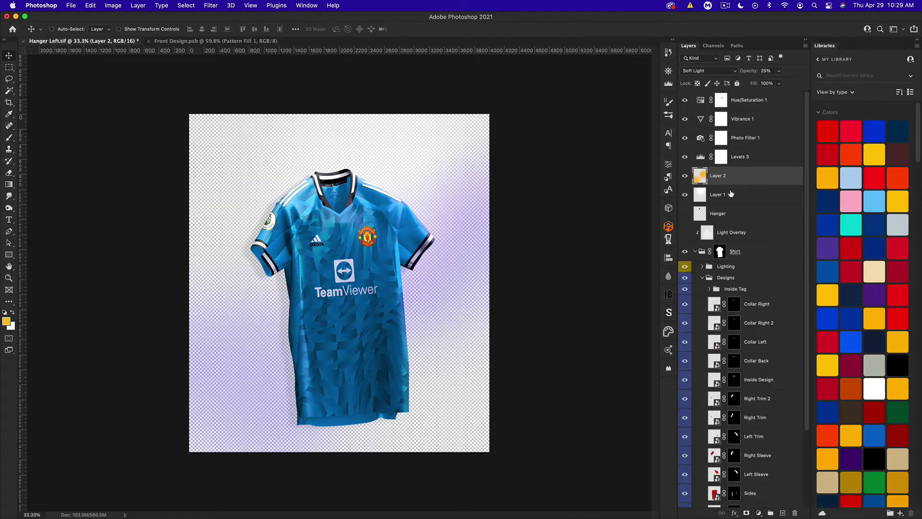
pyautogui.moveTo(733, 182); pyautogui.dragTo(742, 260)
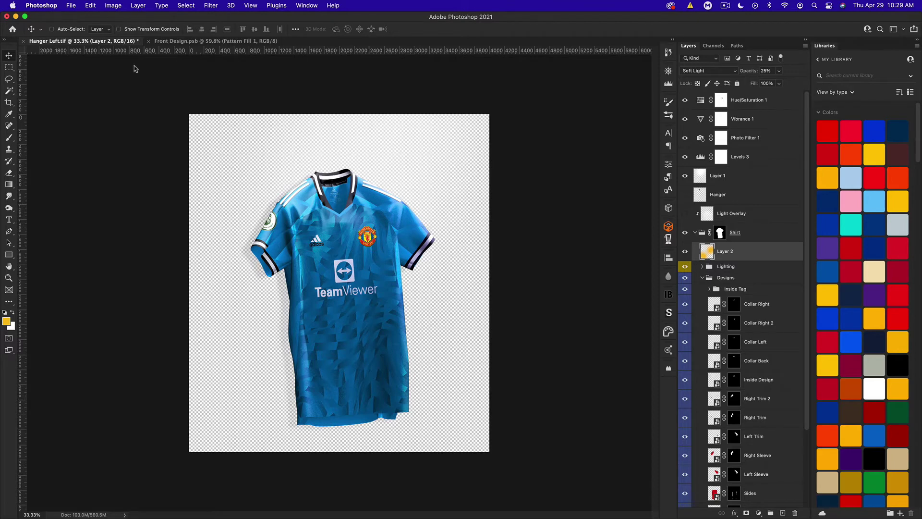
# Save the jersey via Save for Web (Legacy) as PNG-24 'Hanger-Left.png' on the Desktop.
pyautogui.click(72, 6)
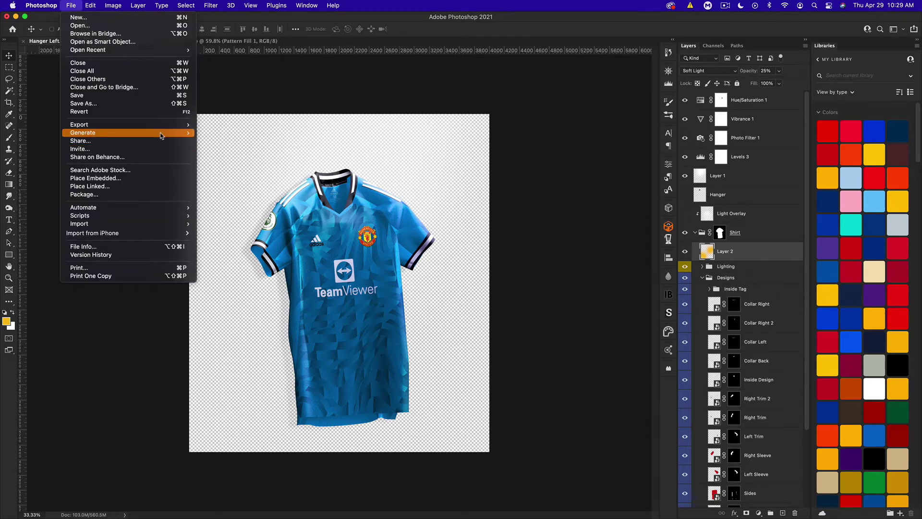
pyautogui.moveTo(158, 125)
pyautogui.click(247, 159)
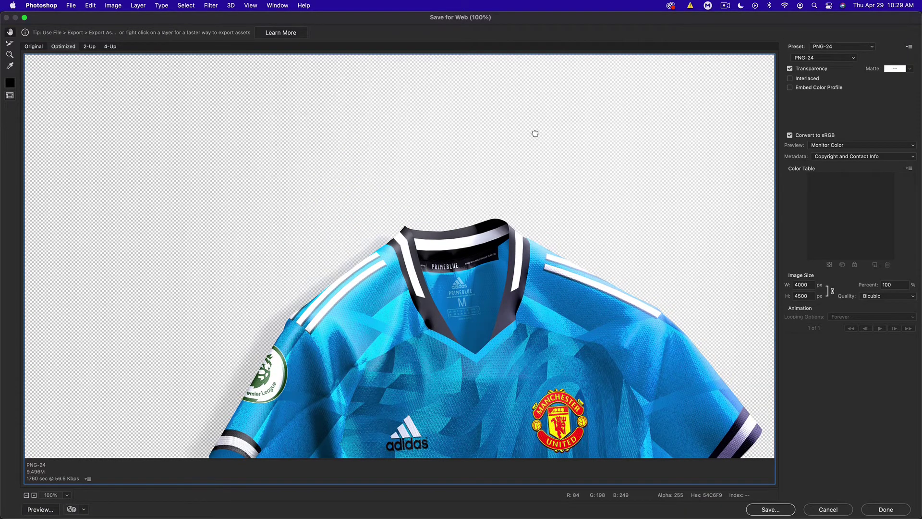
pyautogui.scroll(-5, 542, 128)
pyautogui.scroll(-2, 556, 121)
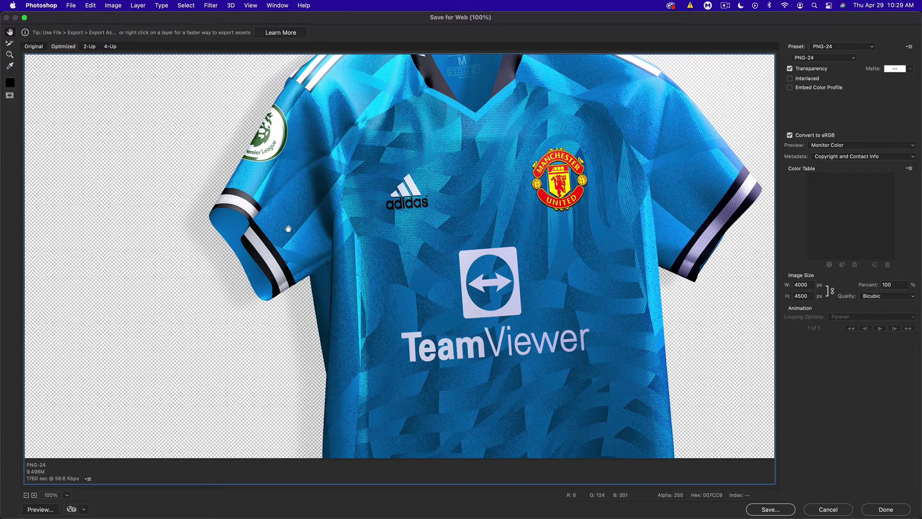
pyautogui.scroll(-5, 321, 177)
pyautogui.hscroll(3, 322, 176)
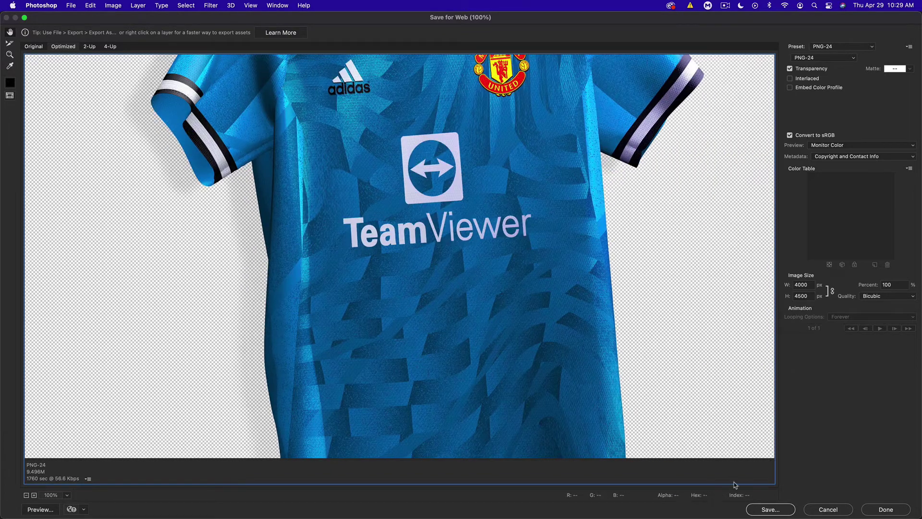
pyautogui.click(769, 510)
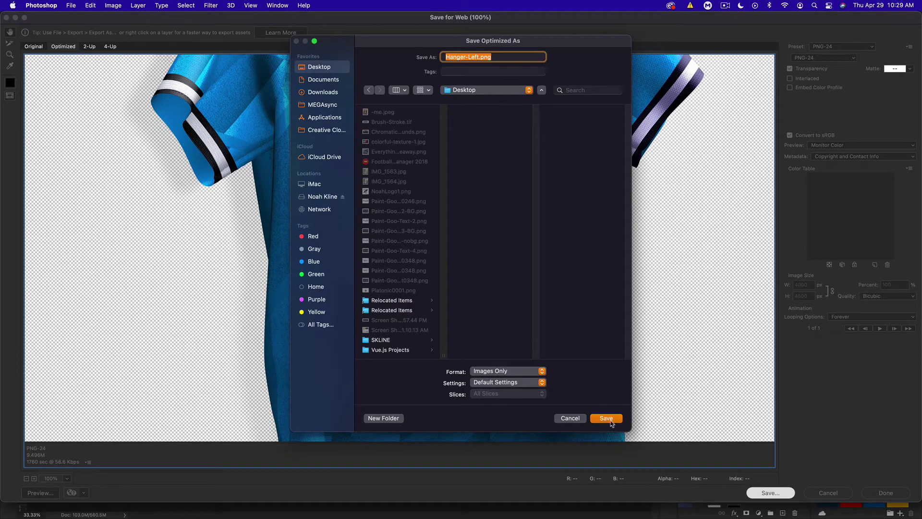
pyautogui.click(606, 418)
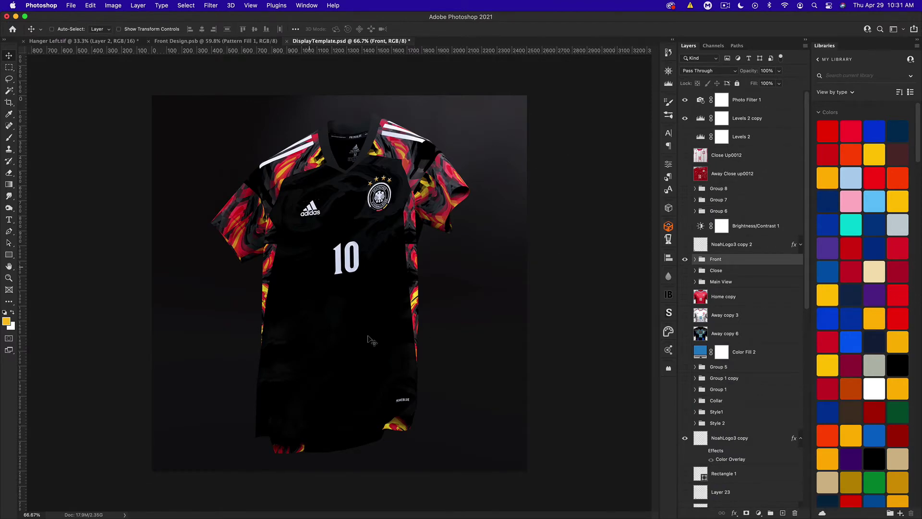
# In DisplayTemplate.psd, hide Photo Filter 1, Levels 2 copy and the Front group.
pyautogui.scroll(-2, 752, 233)
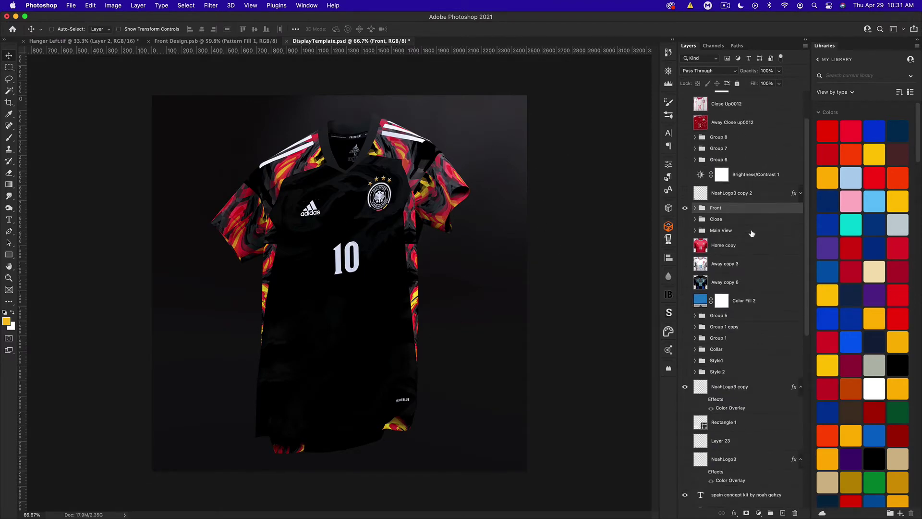
pyautogui.scroll(2, 752, 233)
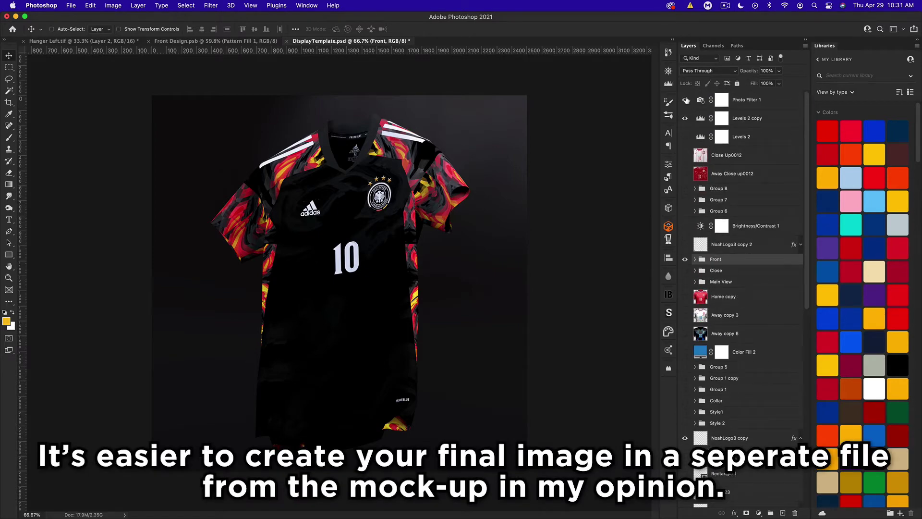
pyautogui.moveTo(685, 100); pyautogui.dragTo(685, 125)
pyautogui.click(685, 259)
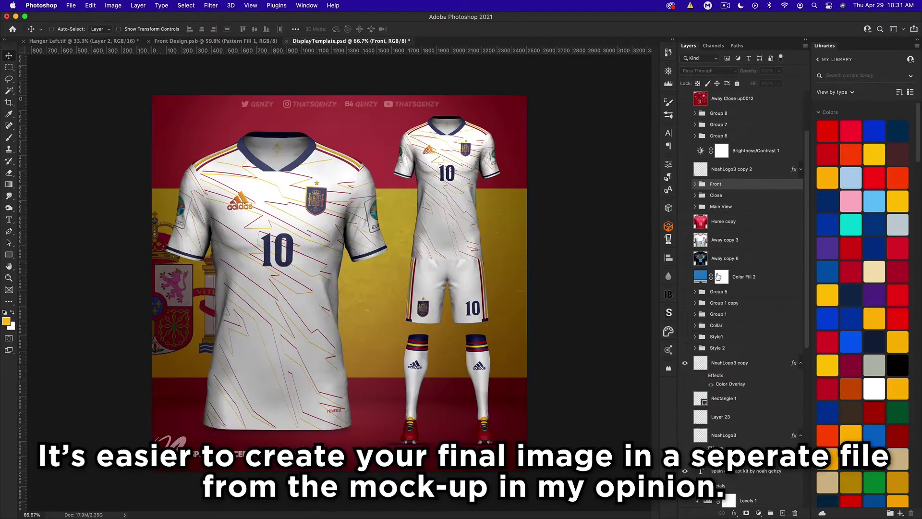
pyautogui.scroll(-5, 711, 302)
pyautogui.scroll(-3, 710, 303)
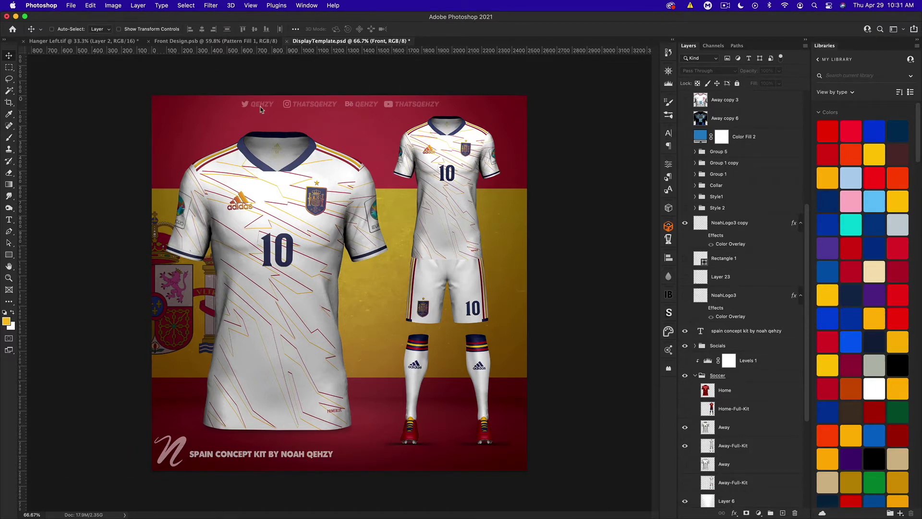
# Create a new document with width 2500 px and height 2500 px.
pyautogui.click(70, 5)
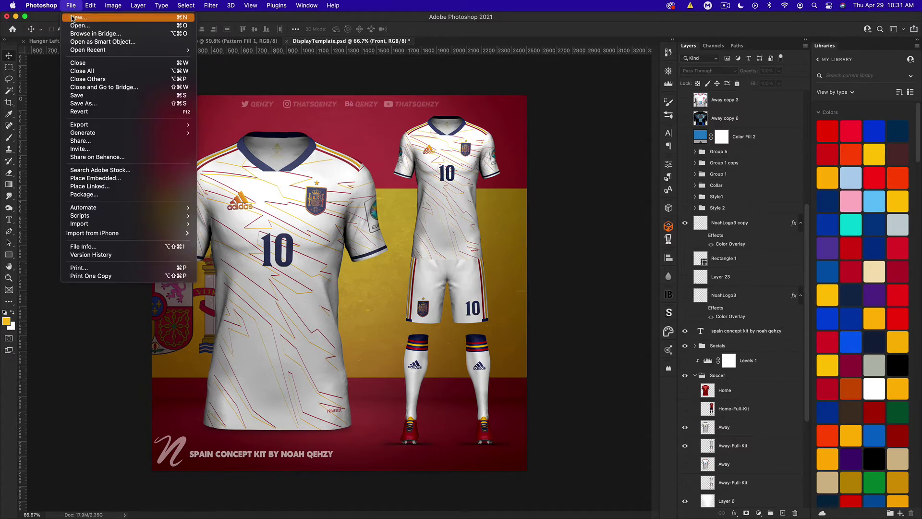
pyautogui.press('Escape')
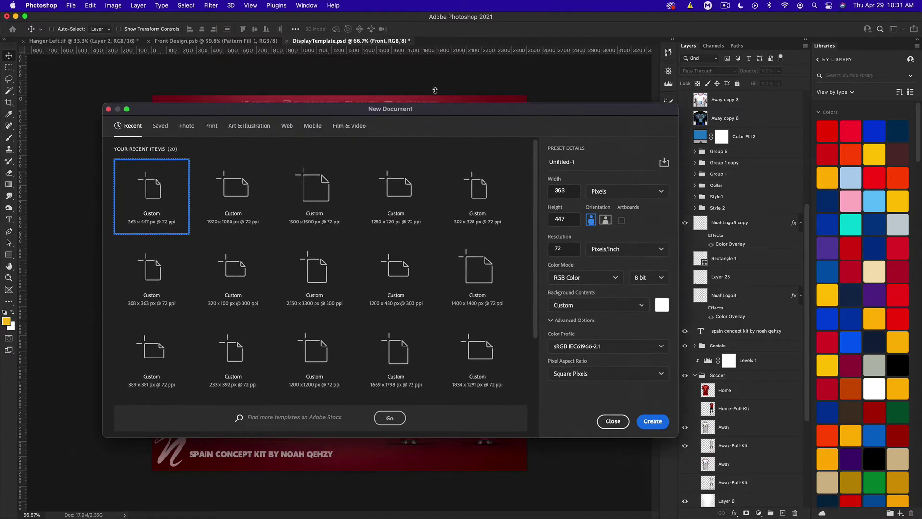
pyautogui.click(565, 191)
pyautogui.write('2500')
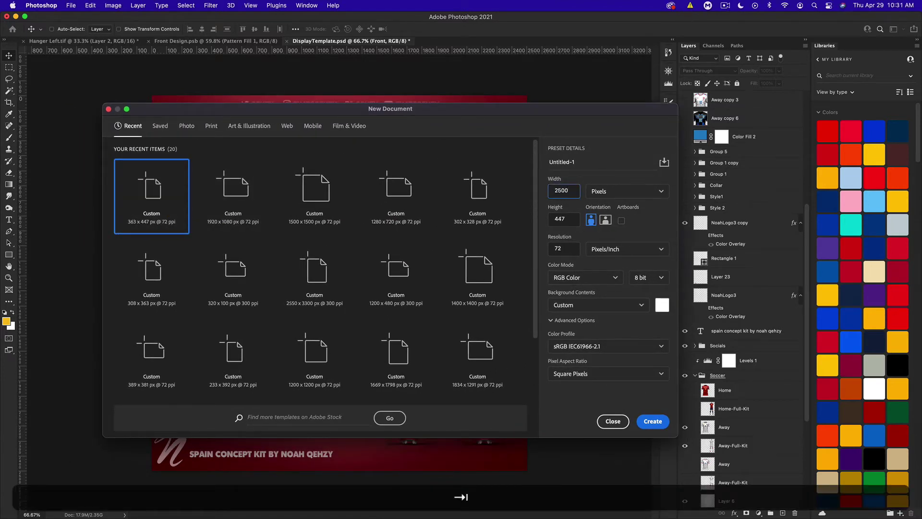
pyautogui.press('Tab')
pyautogui.write('2500')
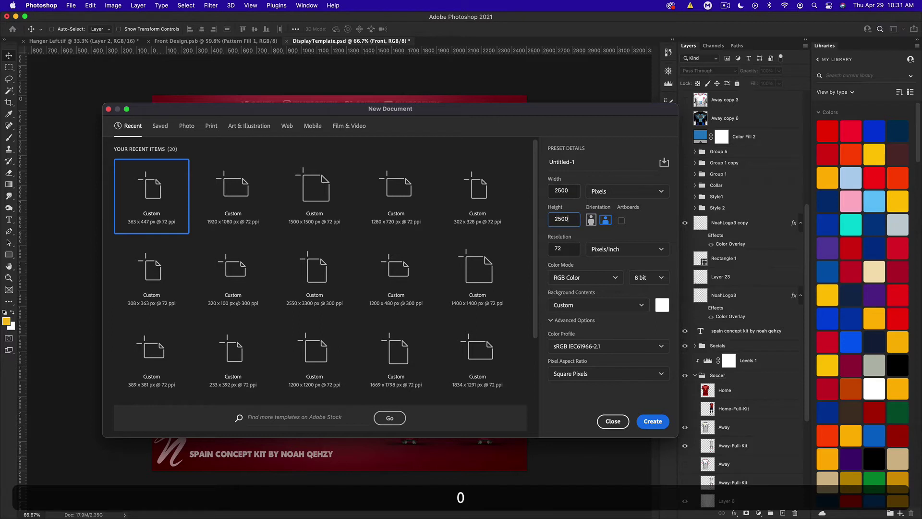
pyautogui.click(648, 422)
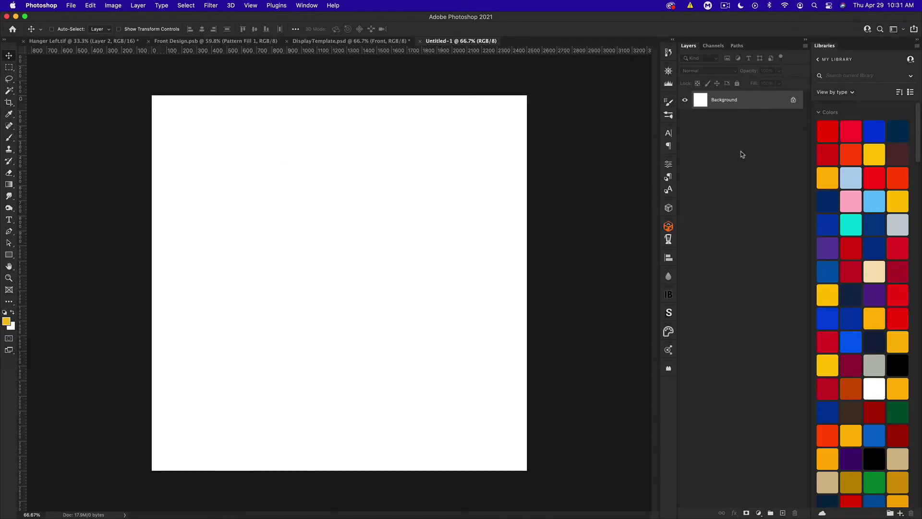
# Add a Solid Color fill layer in yellow #f8bf1f.
pyautogui.click(756, 512)
pyautogui.click(757, 309)
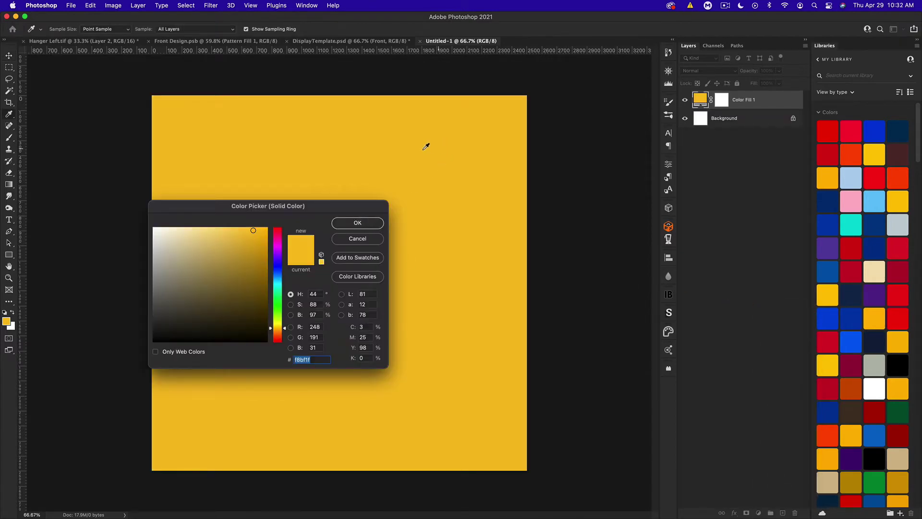
pyautogui.click(367, 227)
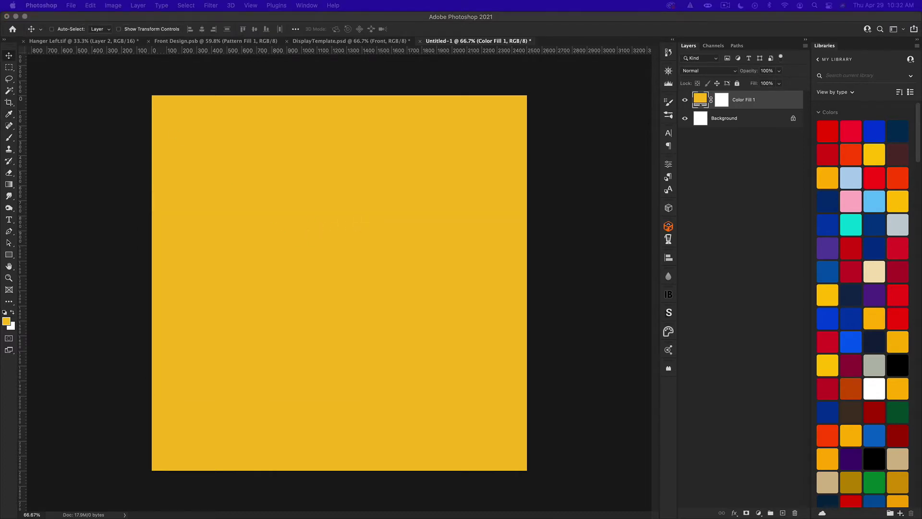
# Place Hanger-Left.png, enlarge it from its centre and raise it slightly.
pyautogui.click(430, 383)
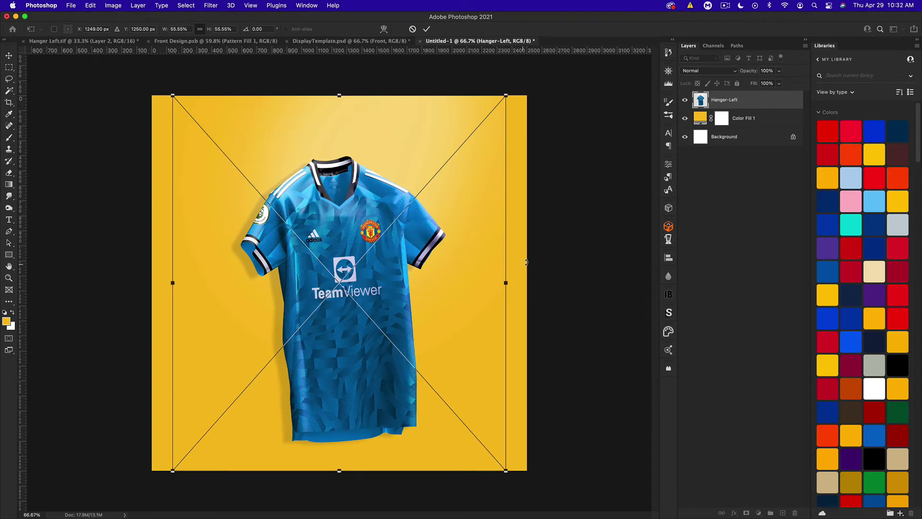
pyautogui.moveTo(508, 284); pyautogui.dragTo(533, 283)
pyautogui.moveTo(399, 298); pyautogui.dragTo(397, 287)
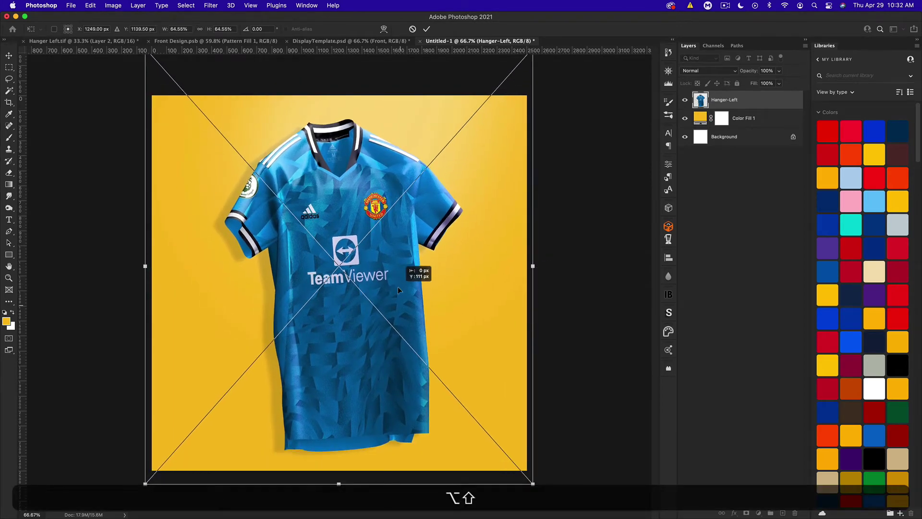
# Commit the jersey and recolour the Color Fill 1 background to dark navy.
pyautogui.press('Return')
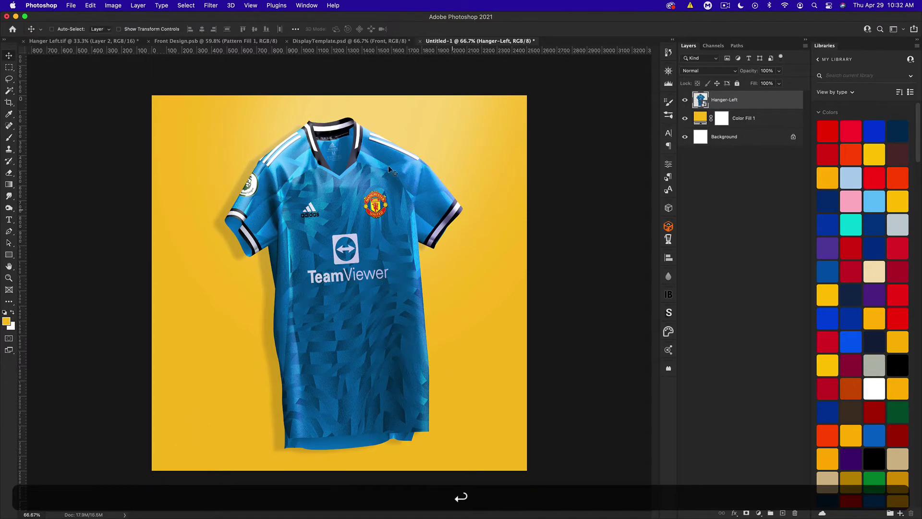
pyautogui.doubleClick(698, 118)
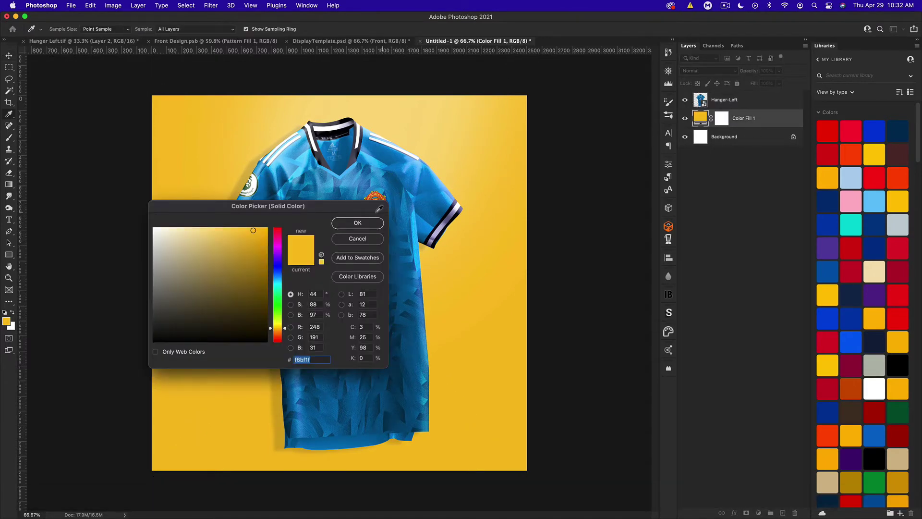
pyautogui.moveTo(242, 207); pyautogui.dragTo(580, 204)
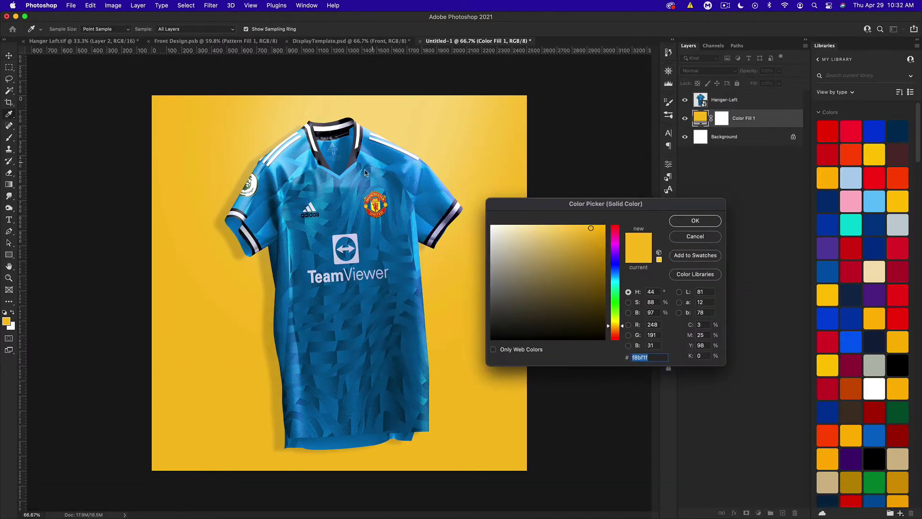
pyautogui.click(354, 154)
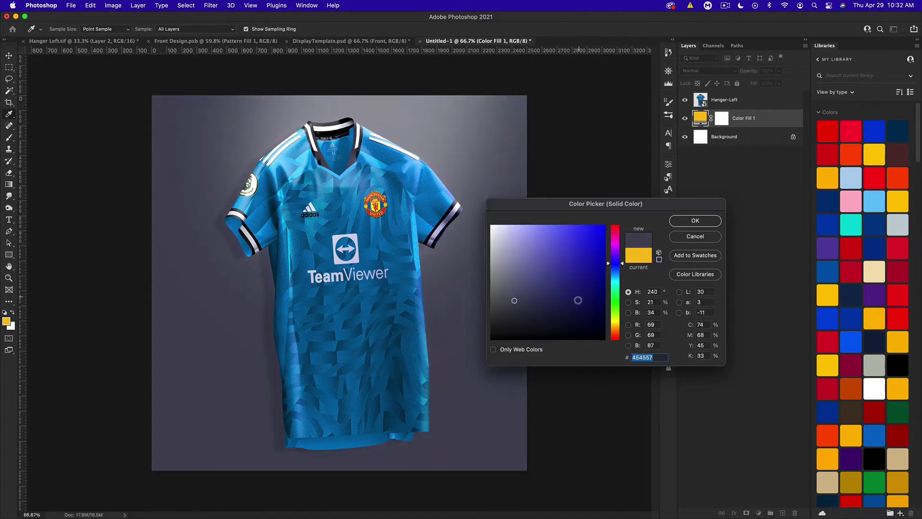
pyautogui.click(543, 315)
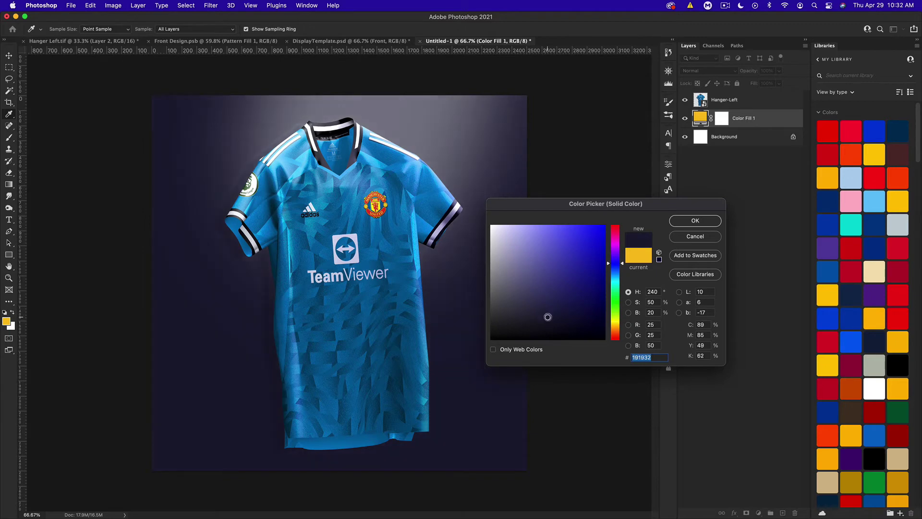
pyautogui.click(698, 221)
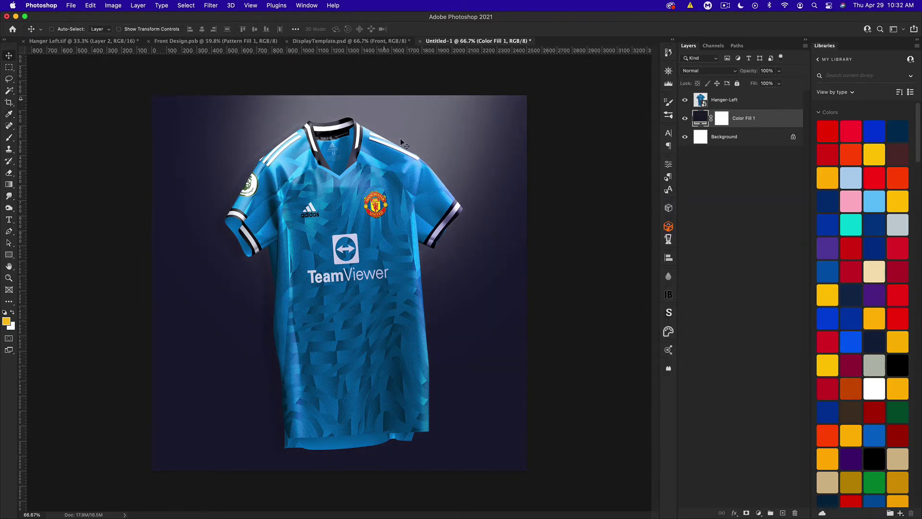
pyautogui.click(685, 100)
pyautogui.click(686, 99)
# Shrink the Hanger-Left jersey slightly around its centre.
pyautogui.click(727, 107)
pyautogui.press('super+t')
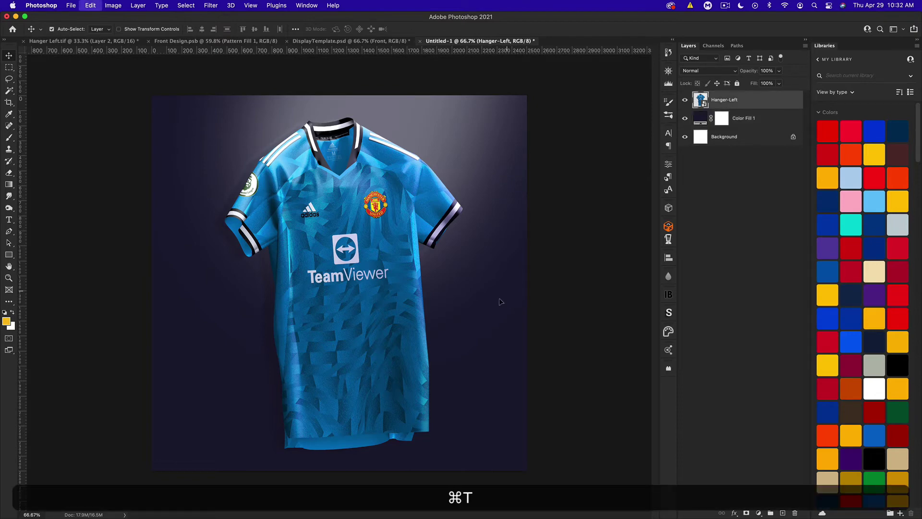
pyautogui.moveTo(530, 264); pyautogui.dragTo(519, 265)
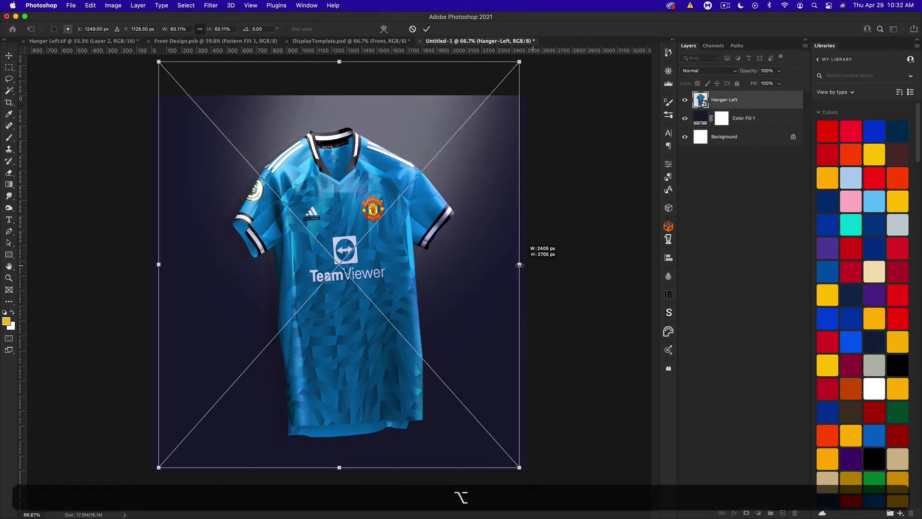
pyautogui.press('Return')
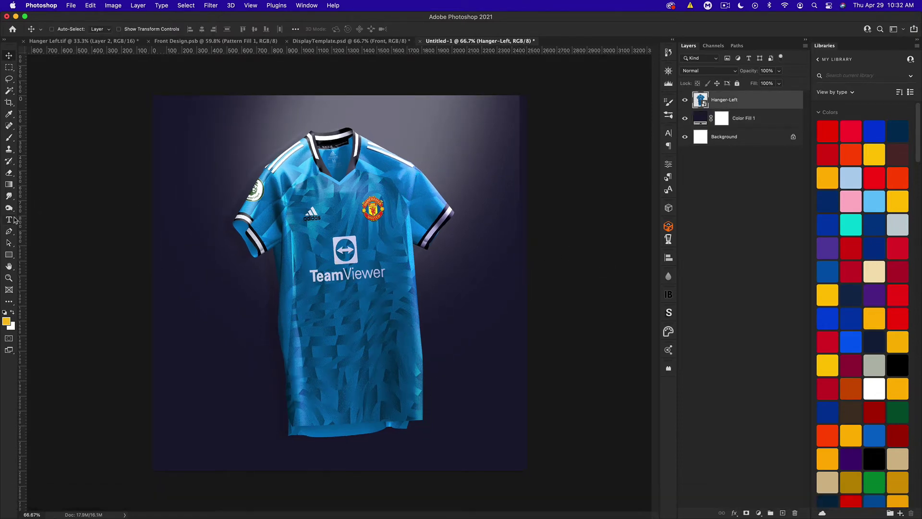
# Choose the Type tool and set the foreground colour to white.
pyautogui.click(9, 220)
pyautogui.click(7, 322)
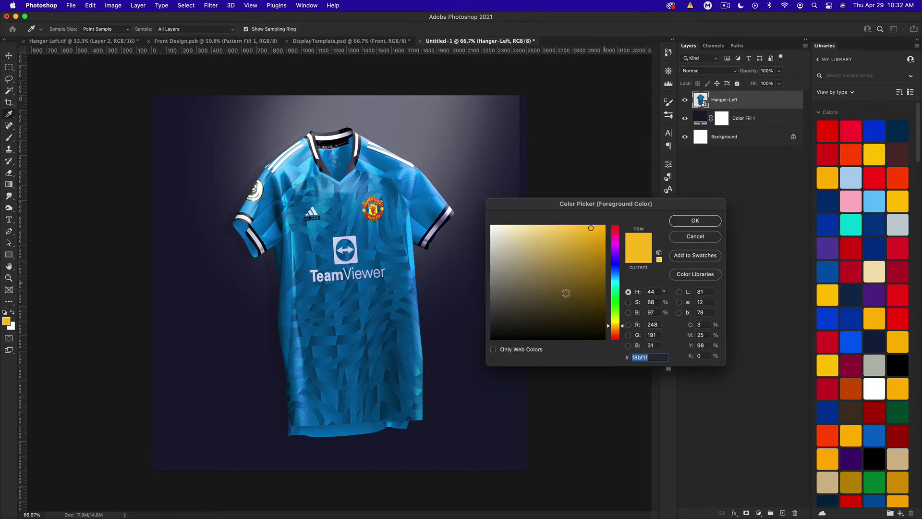
pyautogui.moveTo(547, 298); pyautogui.dragTo(491, 339)
pyautogui.click(704, 222)
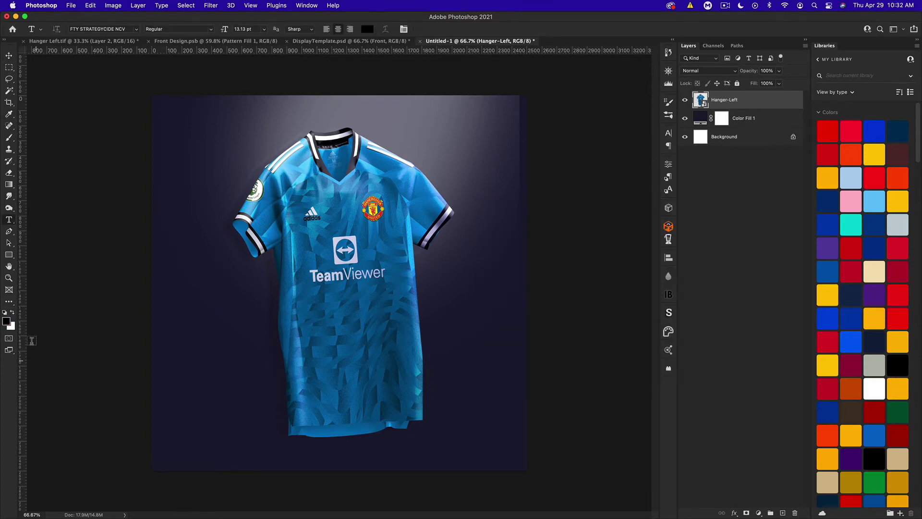
pyautogui.click(13, 312)
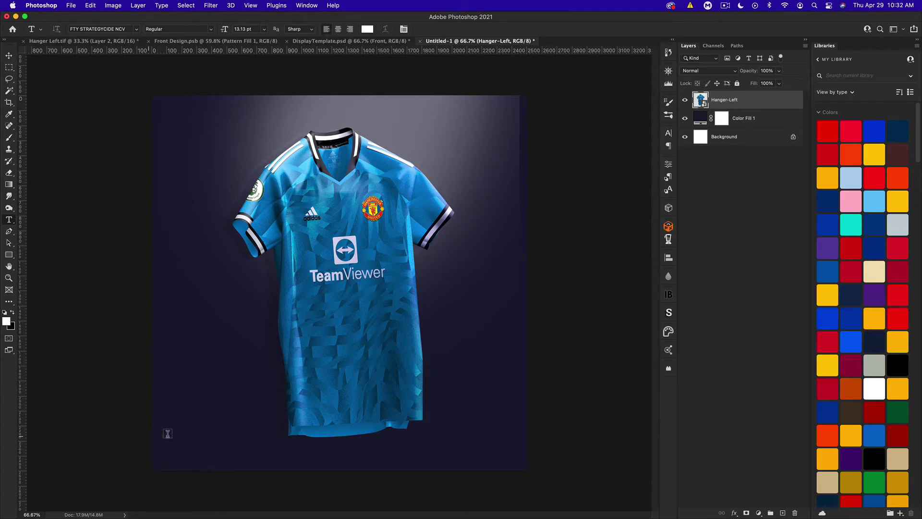
# Type the Manchester United concept kit caption bottom-left and scale it up to 57.92 pt.
pyautogui.click(186, 453)
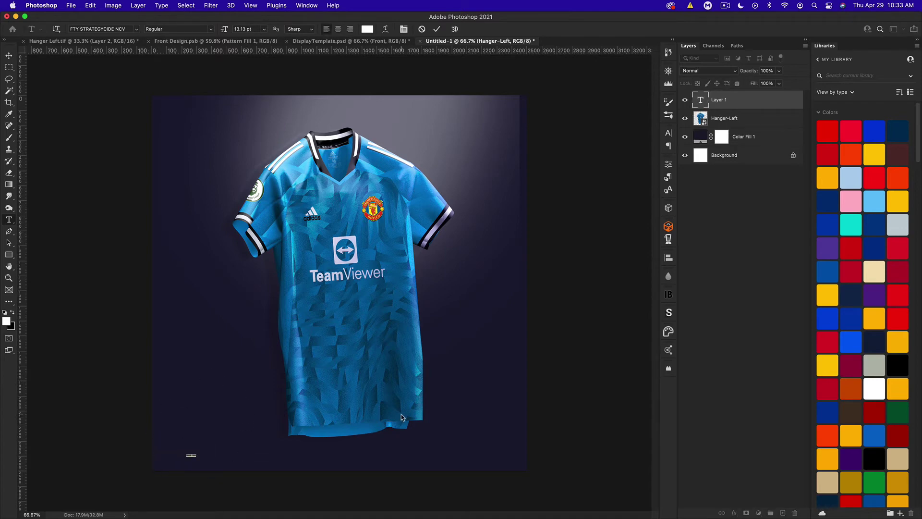
pyautogui.write('M A N ')
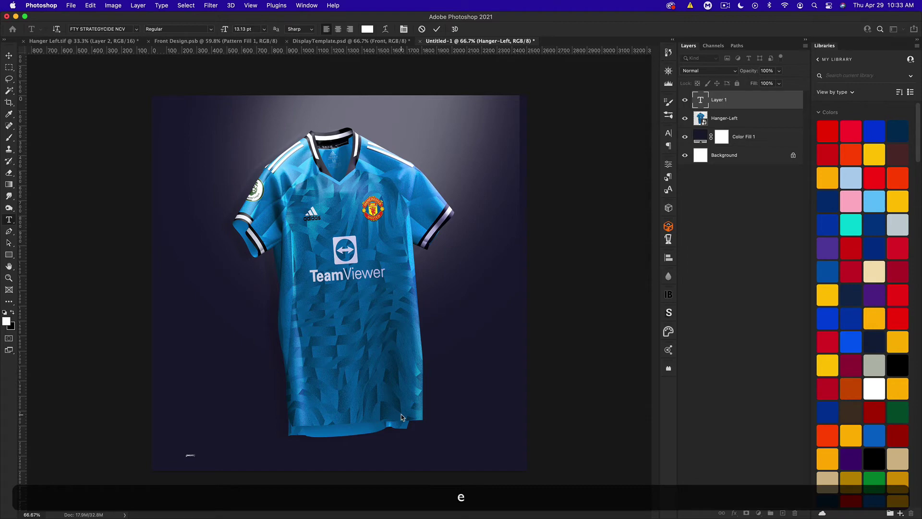
pyautogui.write('t')
pyautogui.press('BackSpace')
pyautogui.write('nche')
pyautogui.write('r')
pyautogui.press('super+t')
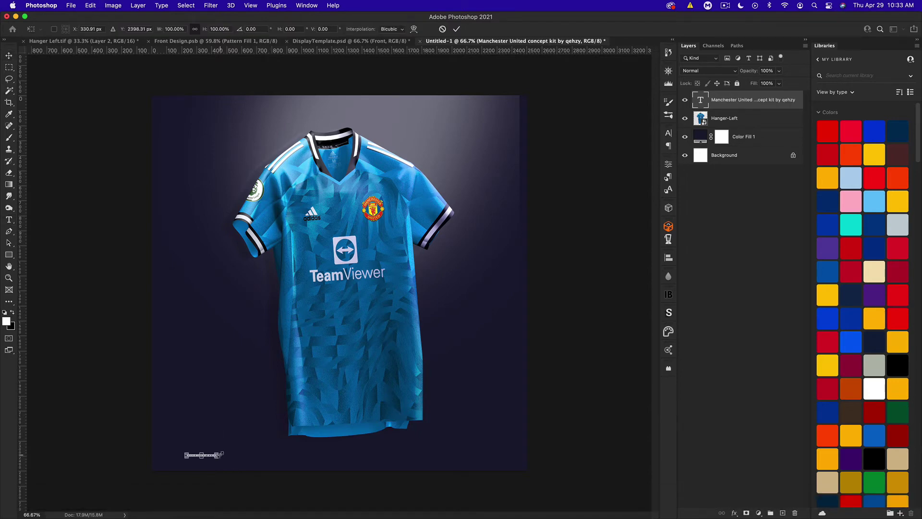
pyautogui.moveTo(222, 452); pyautogui.dragTo(276, 458)
pyautogui.press('Return')
pyautogui.doubleClick(701, 100)
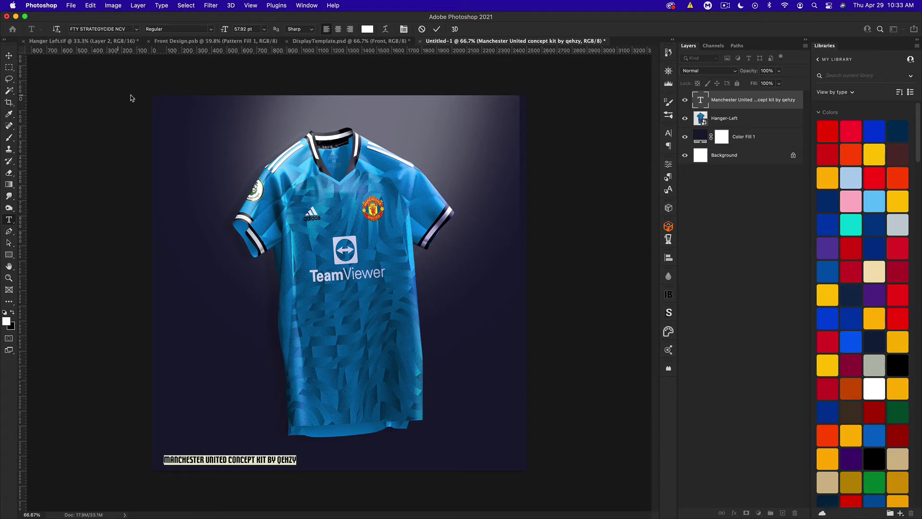
# Nudge the caption into the bottom-left corner and enlarge the jersey slightly.
pyautogui.click(8, 55)
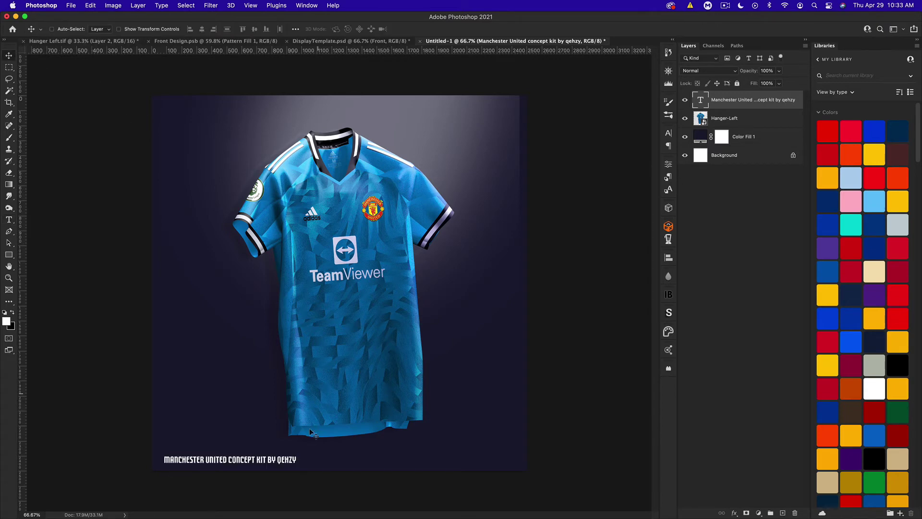
pyautogui.moveTo(285, 414); pyautogui.dragTo(279, 411)
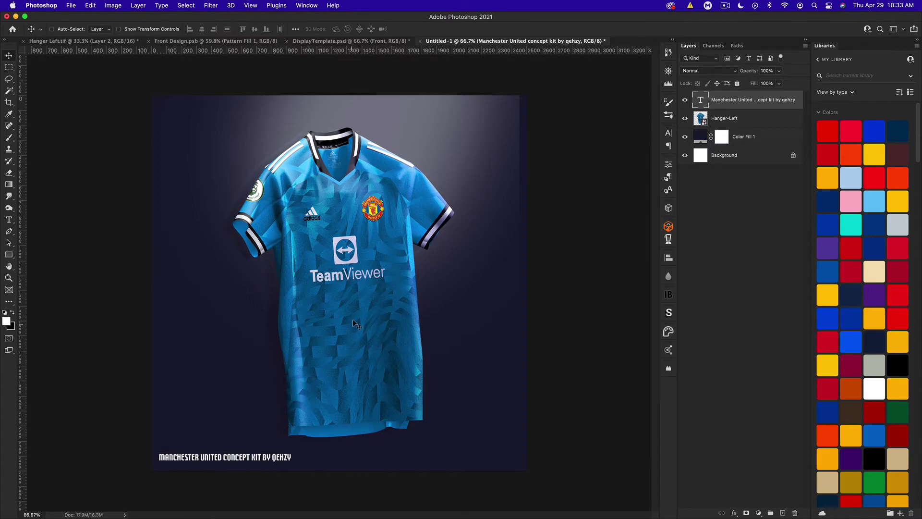
pyautogui.click(735, 123)
pyautogui.press('super+t')
pyautogui.moveTo(519, 264); pyautogui.dragTo(527, 264)
pyautogui.press('Return')
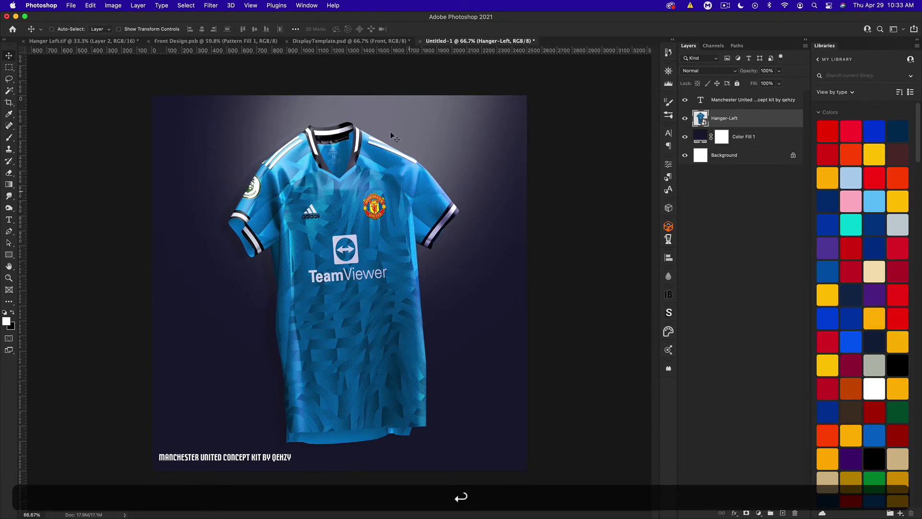
# Change the Color Fill 1 background to royal blue #0c4d9c.
pyautogui.doubleClick(697, 137)
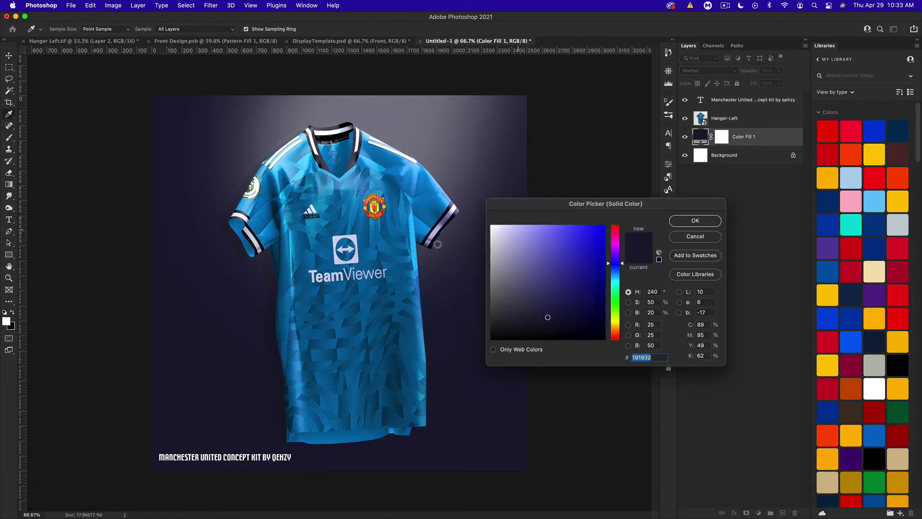
pyautogui.click(402, 214)
pyautogui.moveTo(596, 266); pyautogui.dragTo(596, 270)
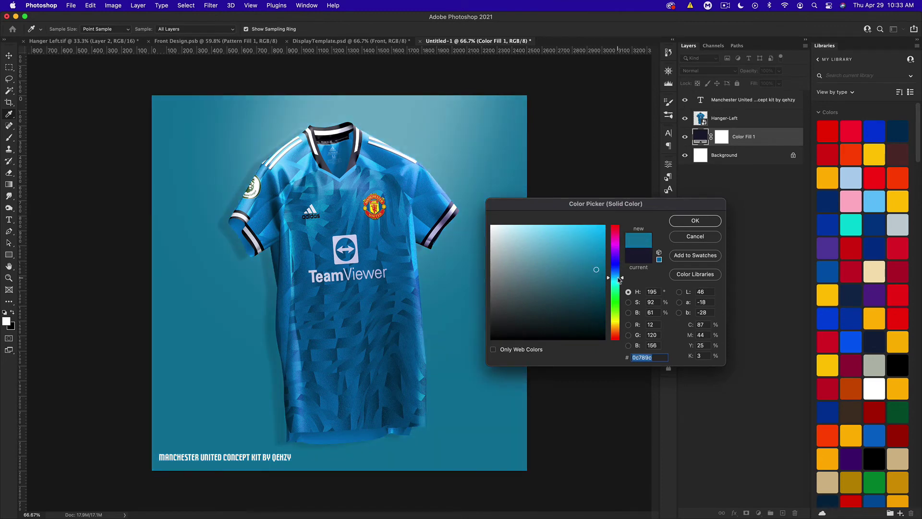
pyautogui.moveTo(620, 278); pyautogui.dragTo(618, 273)
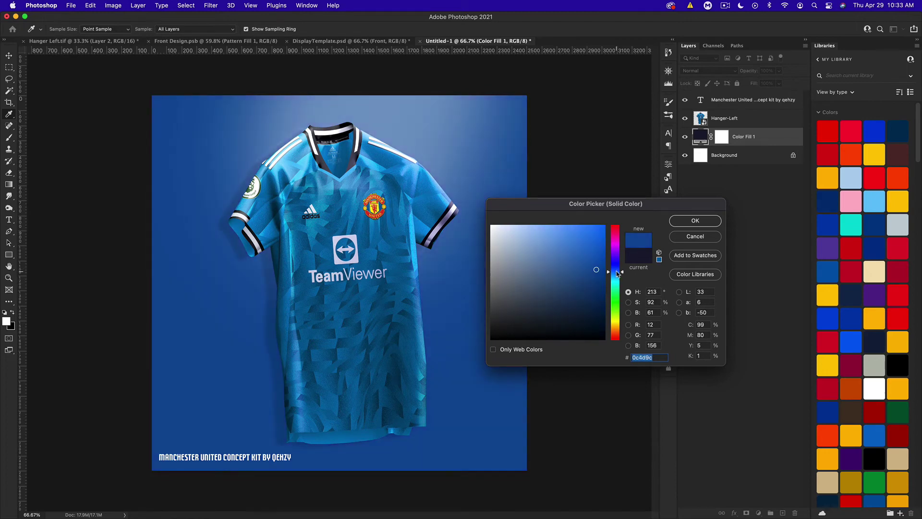
pyautogui.click(695, 220)
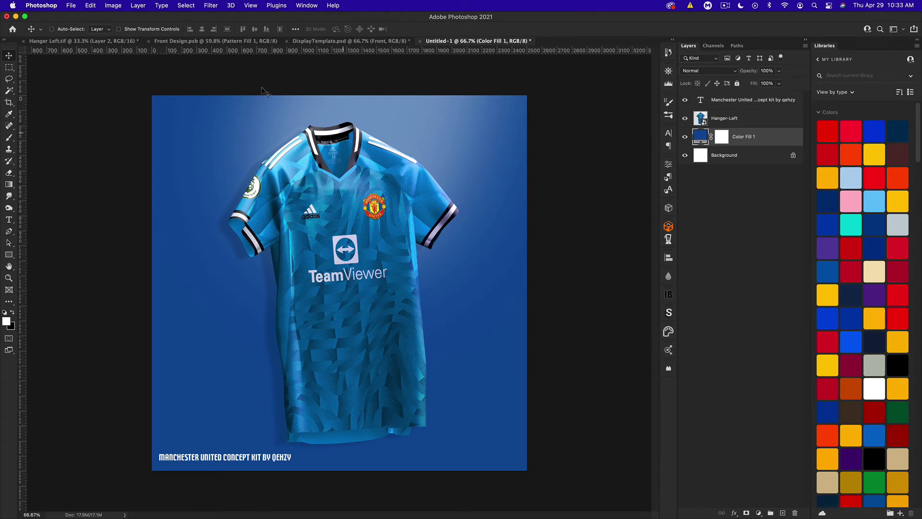
# Preview the design in Save for Web (Legacy) as a 2500×2500 PNG-24, then cancel without saving.
pyautogui.click(71, 5)
pyautogui.moveTo(81, 124)
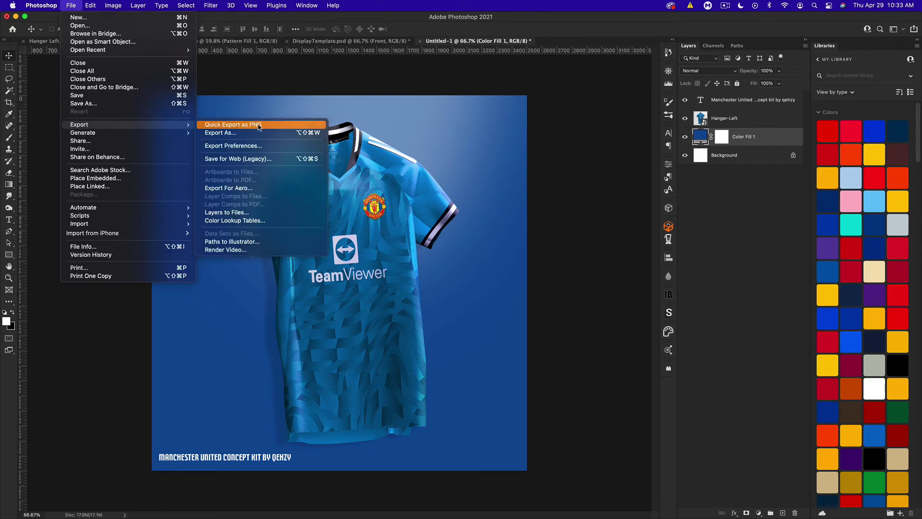
pyautogui.click(236, 158)
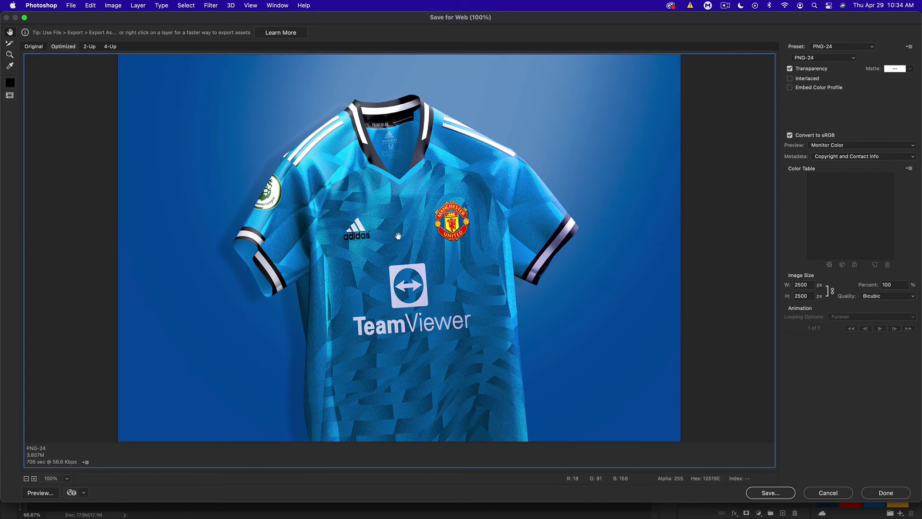
pyautogui.click(819, 495)
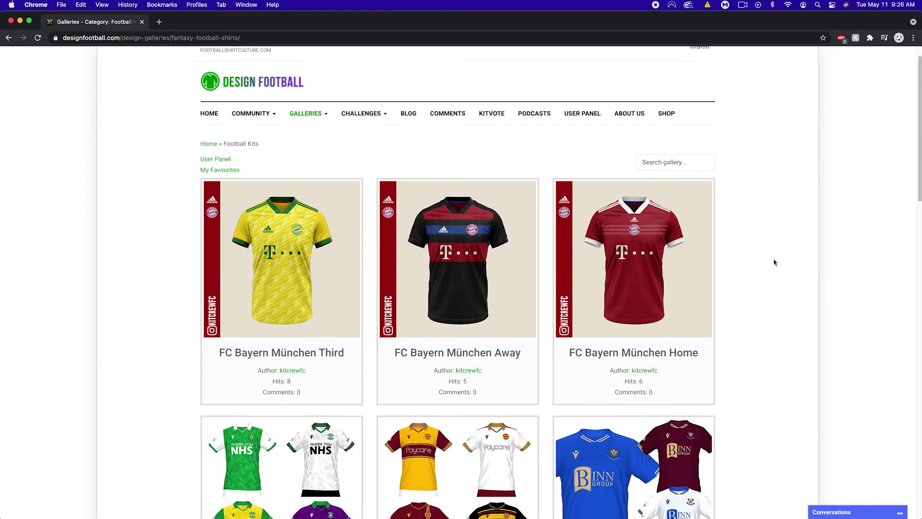
# Scroll down the designfootball.com fantasy football shirts gallery to the pagination.
pyautogui.scroll(-6, 774, 262)
pyautogui.scroll(-7, 773, 263)
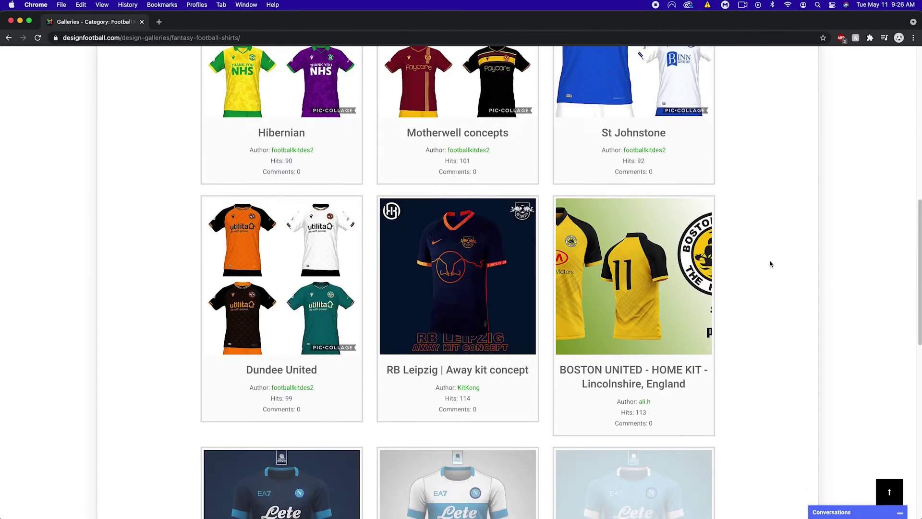
pyautogui.scroll(-5, 770, 263)
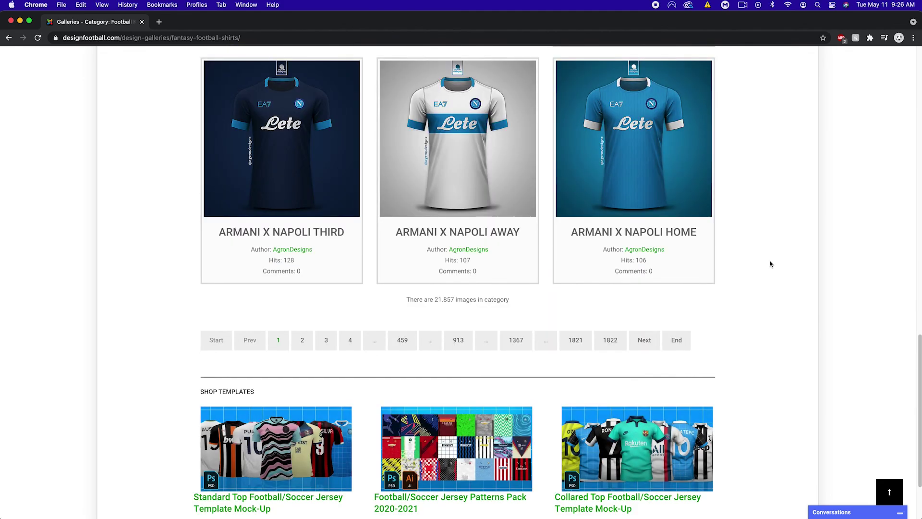